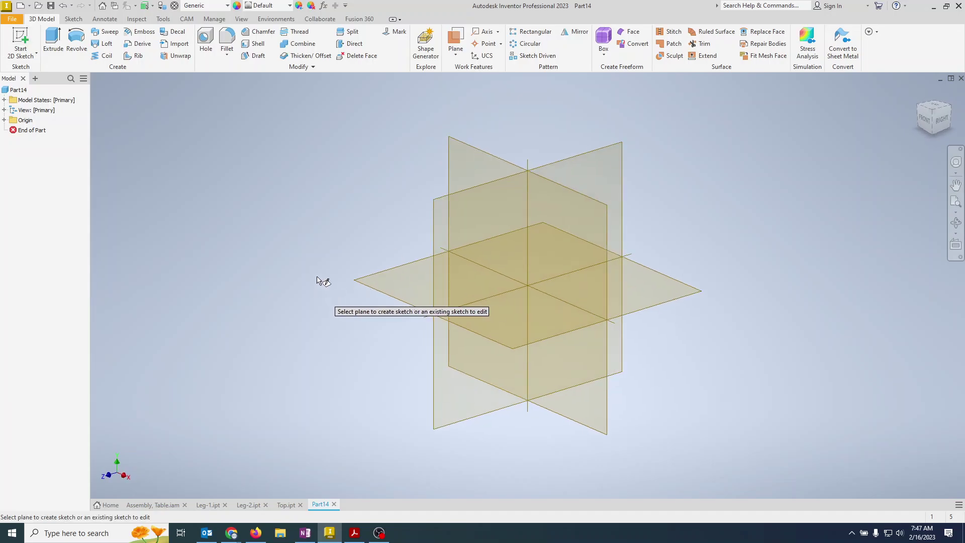
# - Start a sketch on the front (XY) plane and draw a vertical line about 0.58 in long up from the origin
pyautogui.click(473, 149)
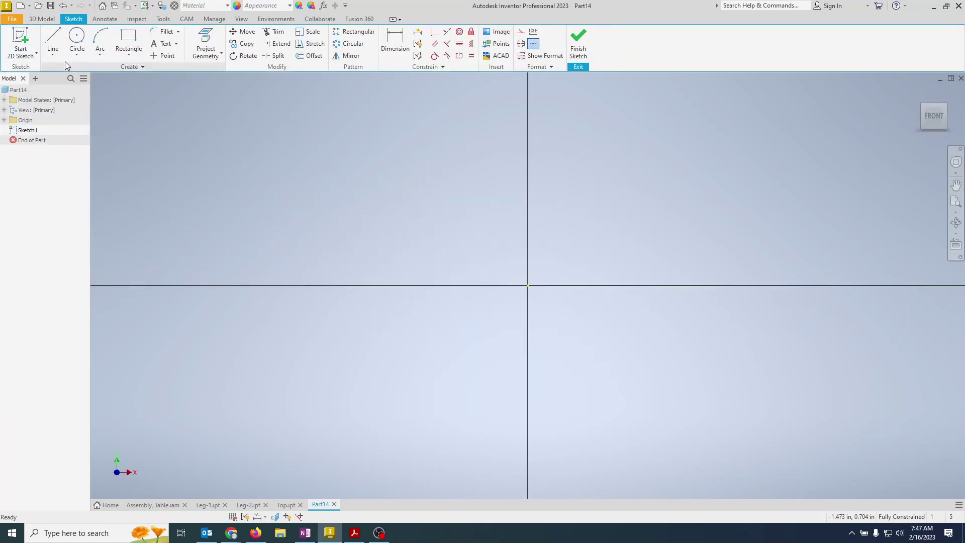
pyautogui.click(53, 40)
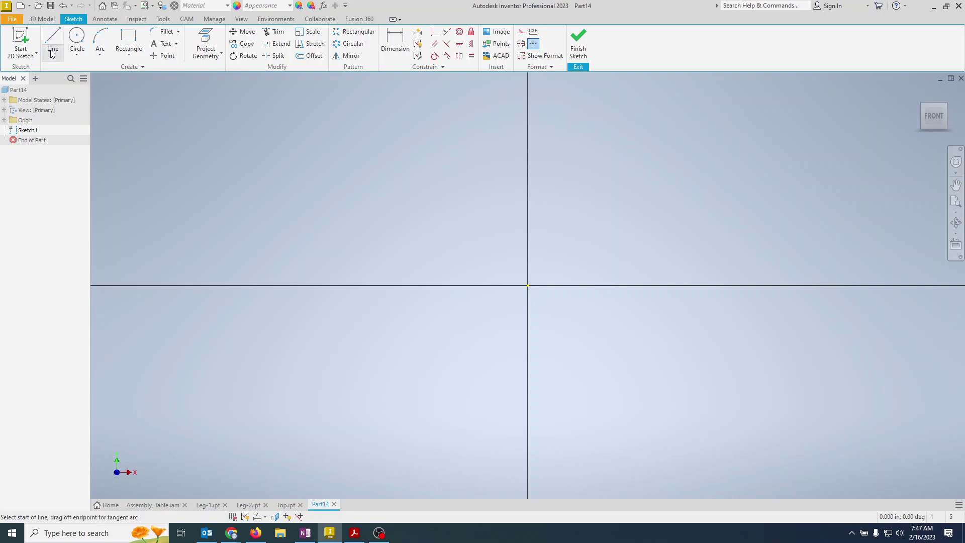
pyautogui.click(527, 285)
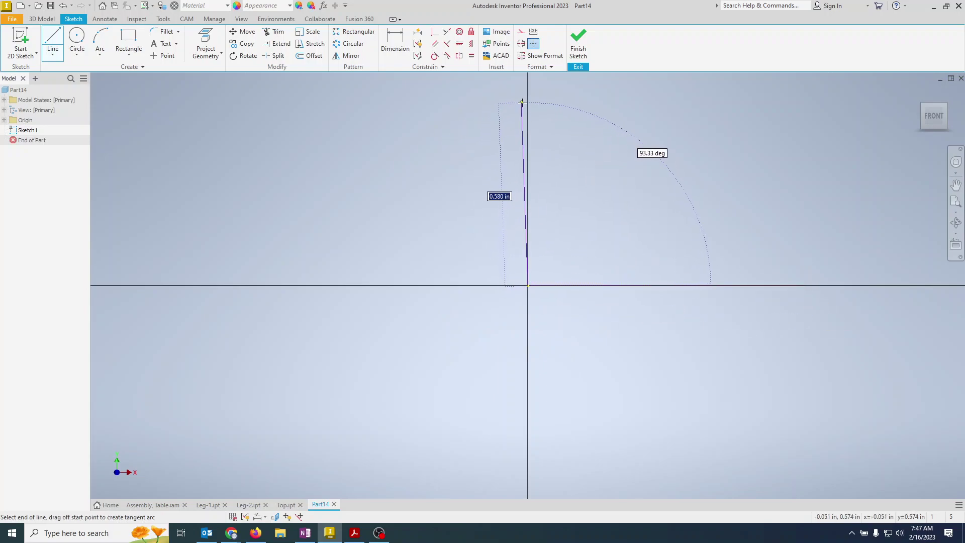
pyautogui.click(527, 101)
pyautogui.press('Escape')
# - Convert the vertical line at the origin to a construction line
pyautogui.click(529, 143)
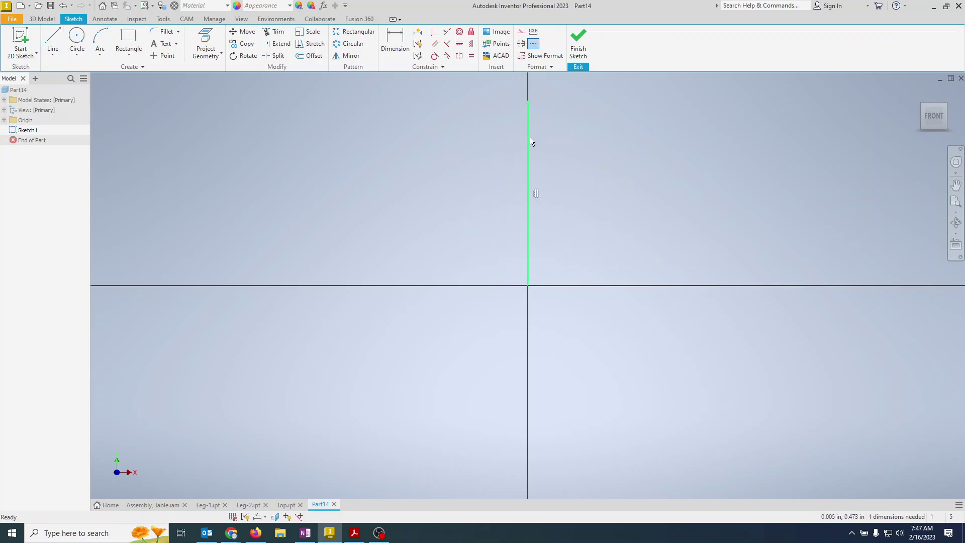
pyautogui.click(521, 31)
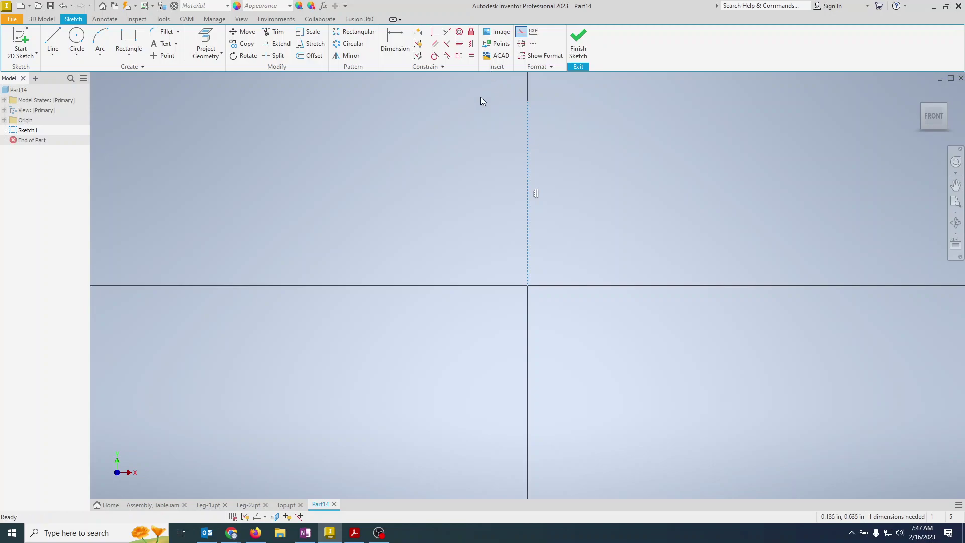
pyautogui.click(390, 224)
# - Sketch a closed stepped profile about 0.72 in tall on the horizontal axis, outer edge about 1.14 in from the construction line, consulting the collar PDF
pyautogui.scroll(2, 491, 226)
pyautogui.moveTo(487, 228); pyautogui.dragTo(456, 311, button='middle')
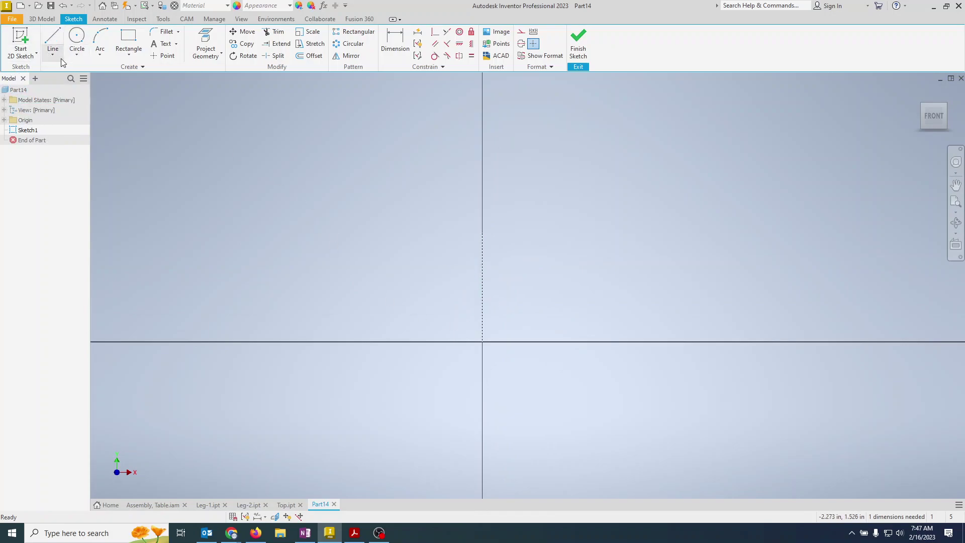
pyautogui.click(54, 43)
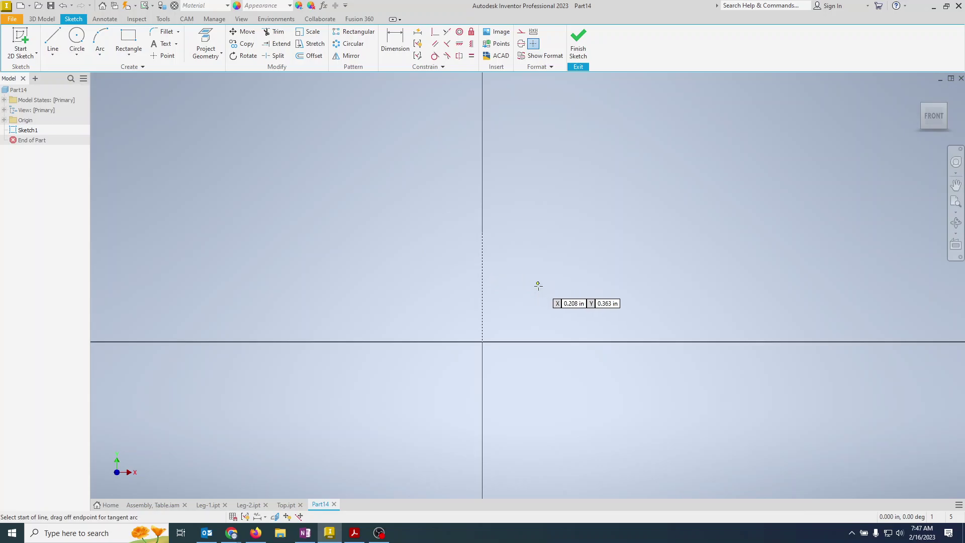
pyautogui.click(692, 342)
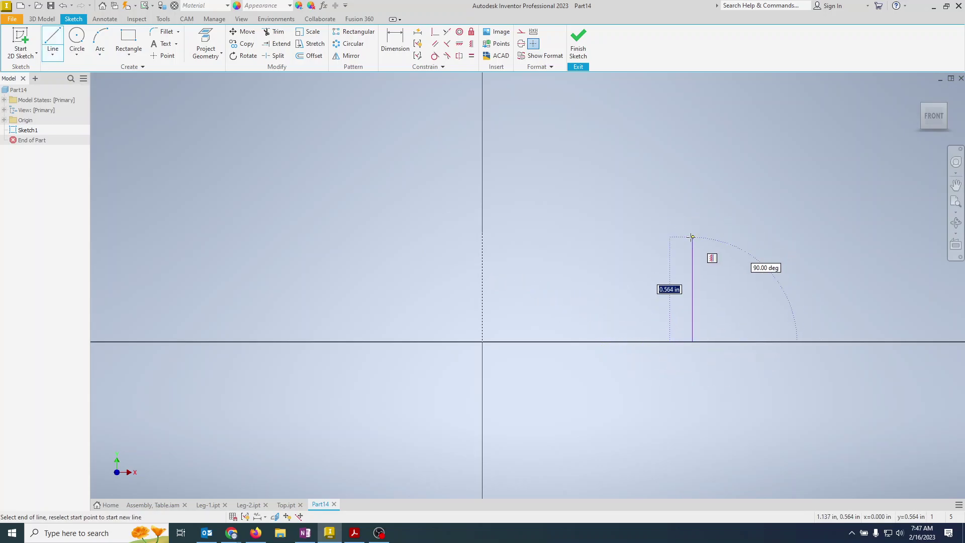
pyautogui.hotkey('alt', 'Tab')
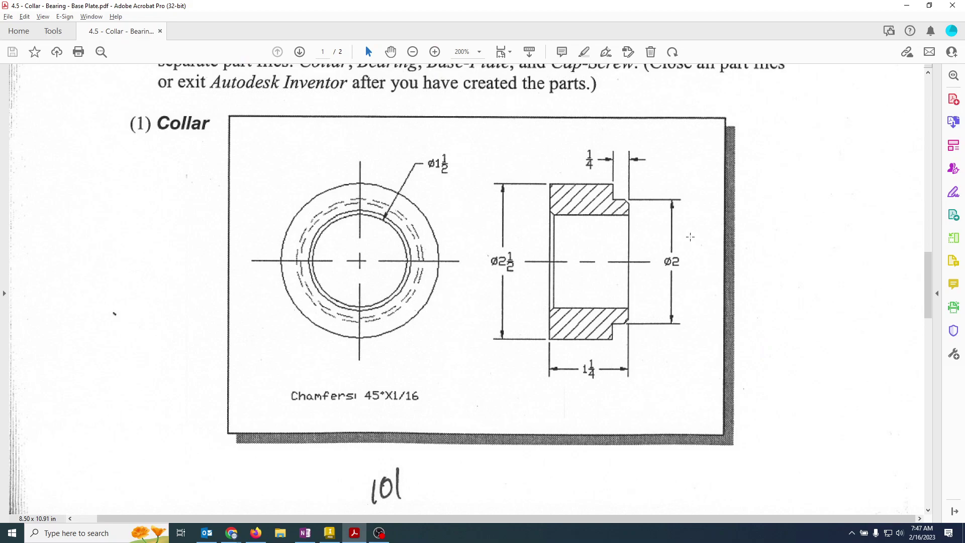
pyautogui.hotkey('alt', 'Tab')
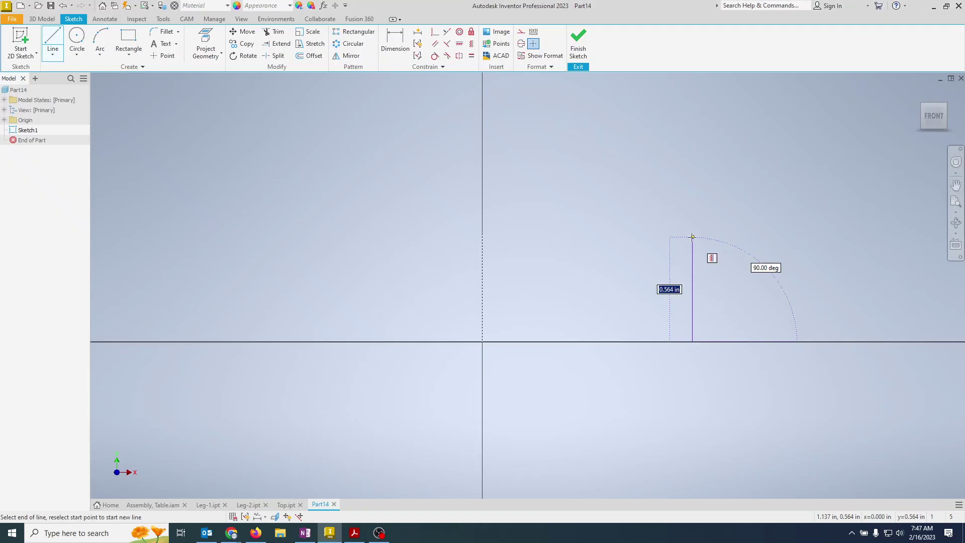
pyautogui.click(692, 233)
pyautogui.click(676, 233)
pyautogui.click(676, 207)
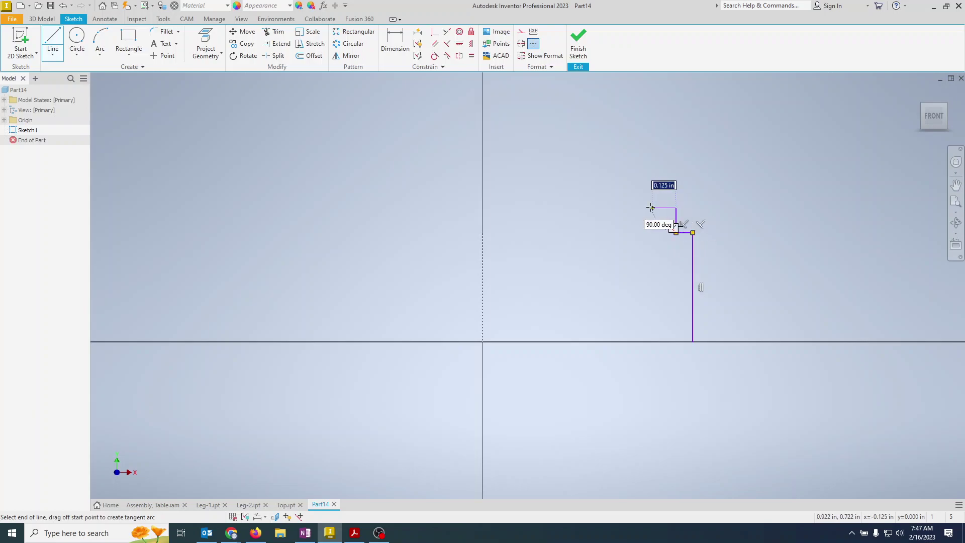
pyautogui.click(647, 208)
pyautogui.click(647, 342)
pyautogui.click(692, 342)
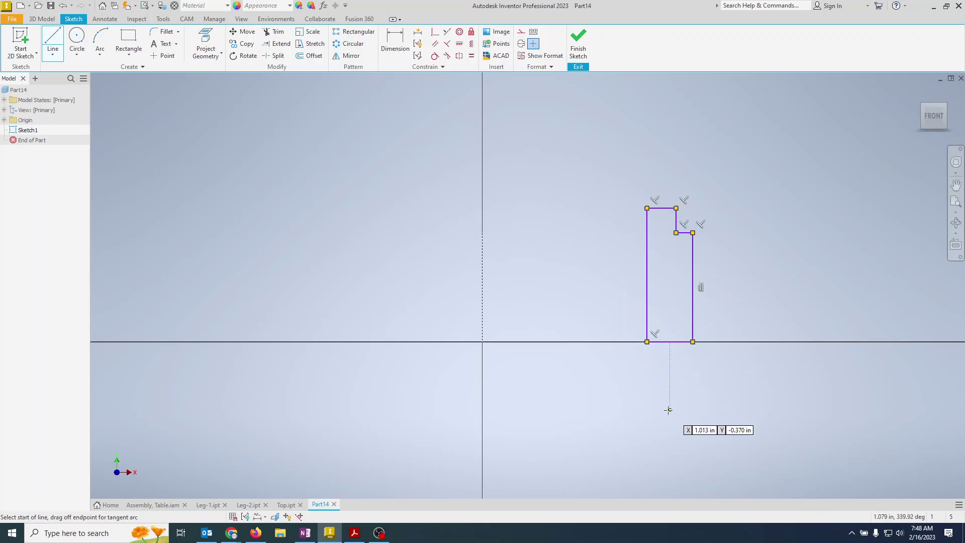
pyautogui.press('Escape')
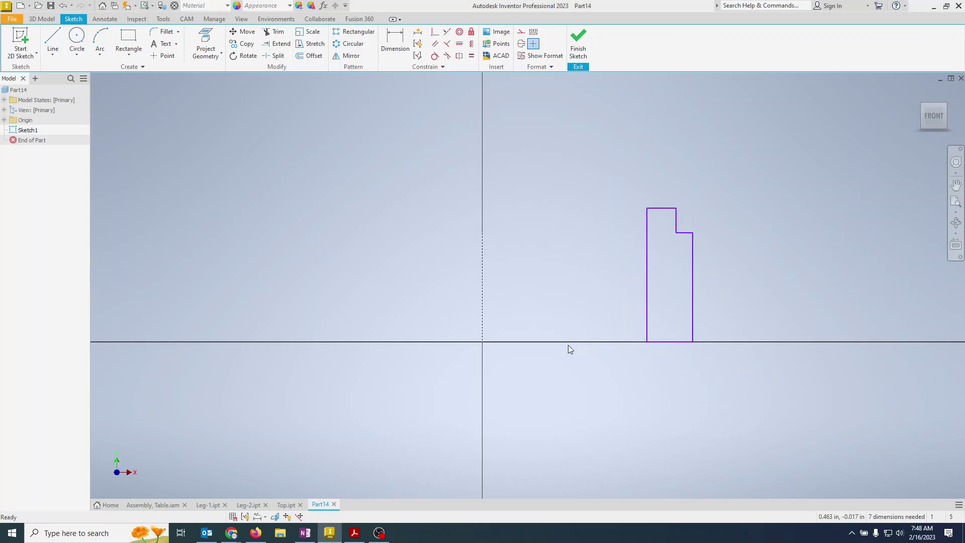
# - Check the collar drawing in Acrobat and dimension the construction line to the profile's outer edge as 2.5/5 in
pyautogui.hotkey('alt', 'Tab')
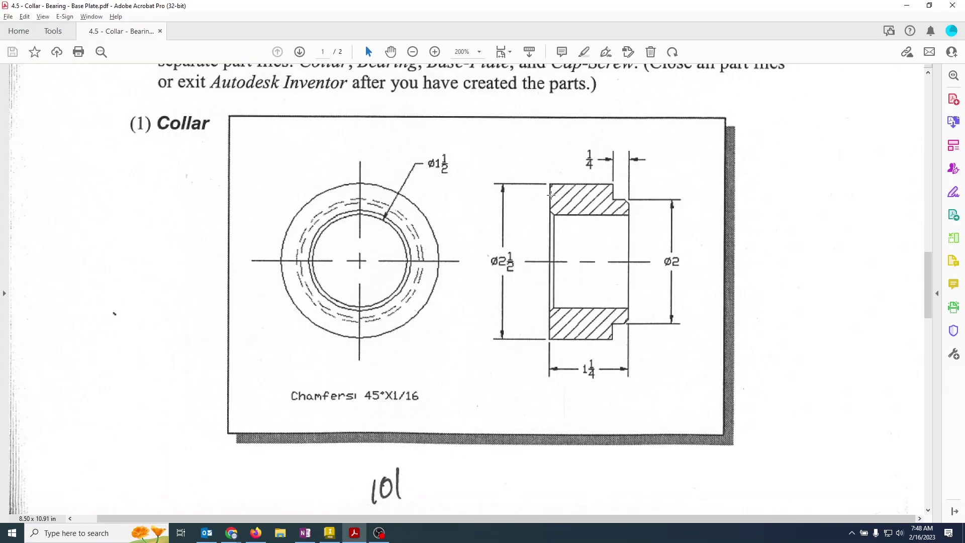
pyautogui.hotkey('alt', 'Tab')
pyautogui.press('d')
pyautogui.click(692, 301)
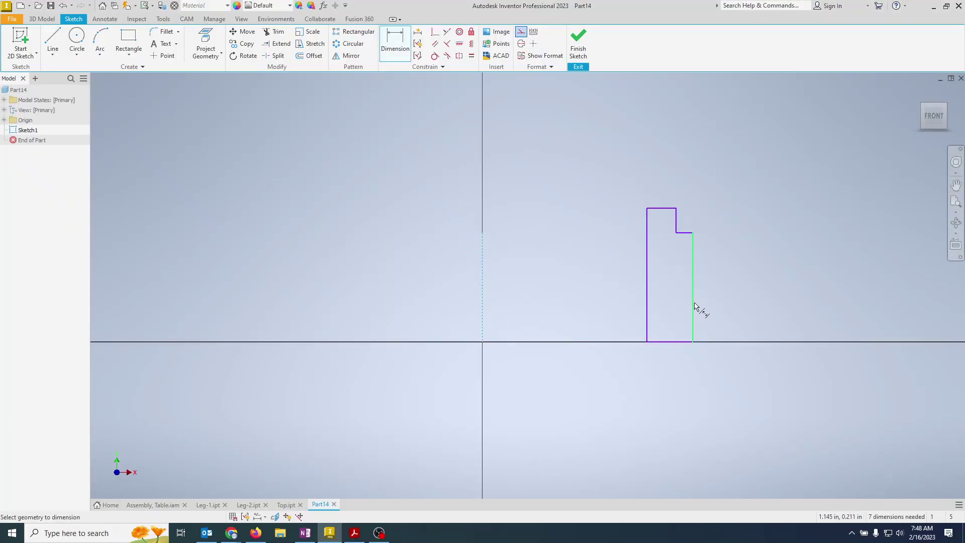
pyautogui.click(601, 139)
pyautogui.write('2.5/5')
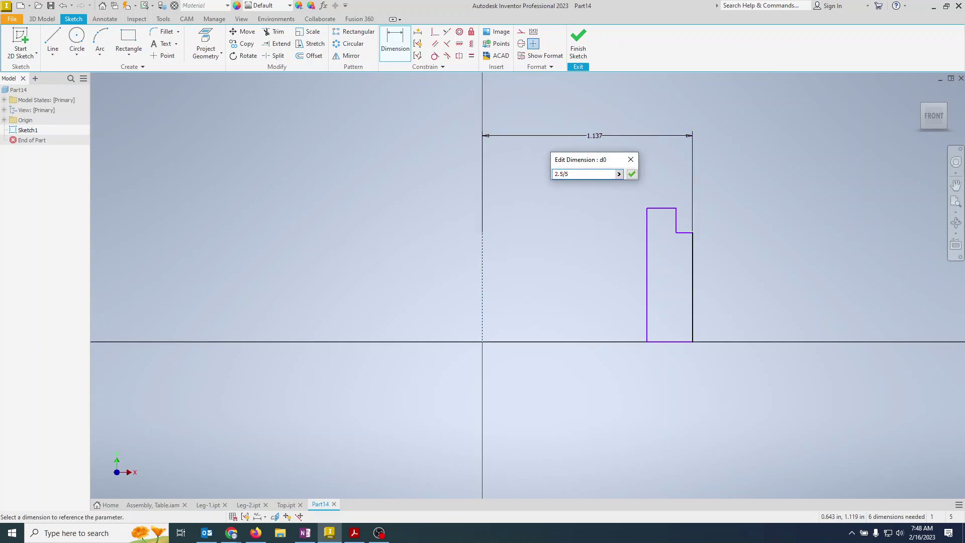
pyautogui.press('Return')
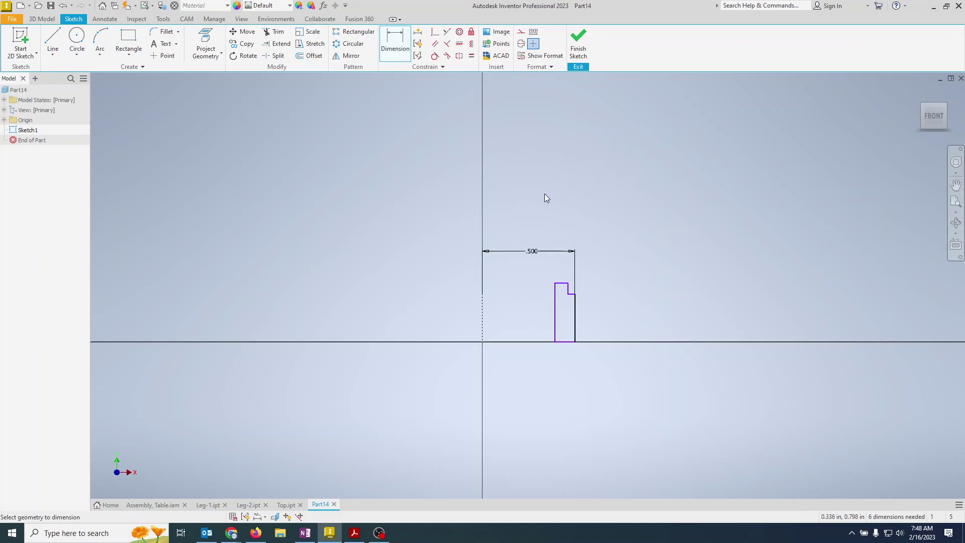
# - Correct the distance between the construction line and the profile's outer edge to 2.5/2 in
pyautogui.doubleClick(533, 252)
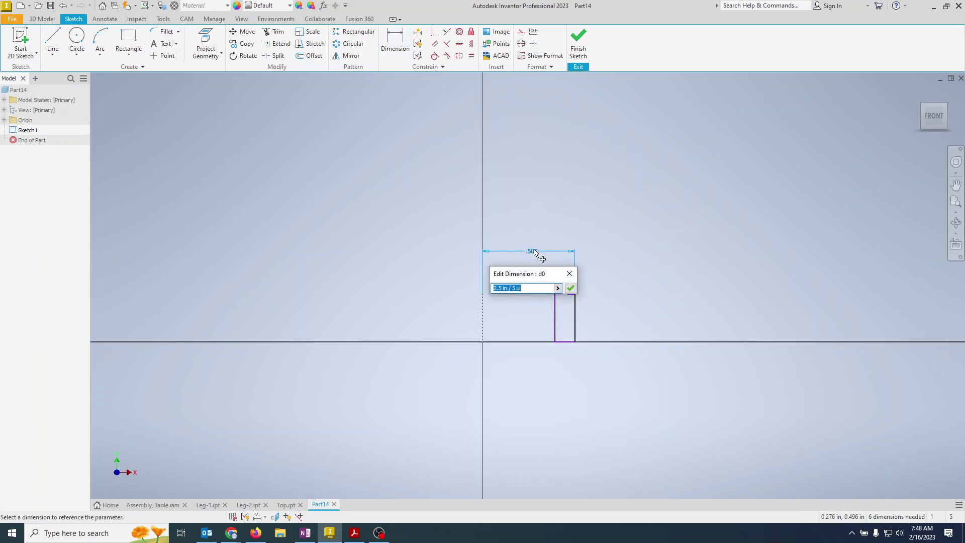
pyautogui.write('2.5/2')
pyautogui.press('Return')
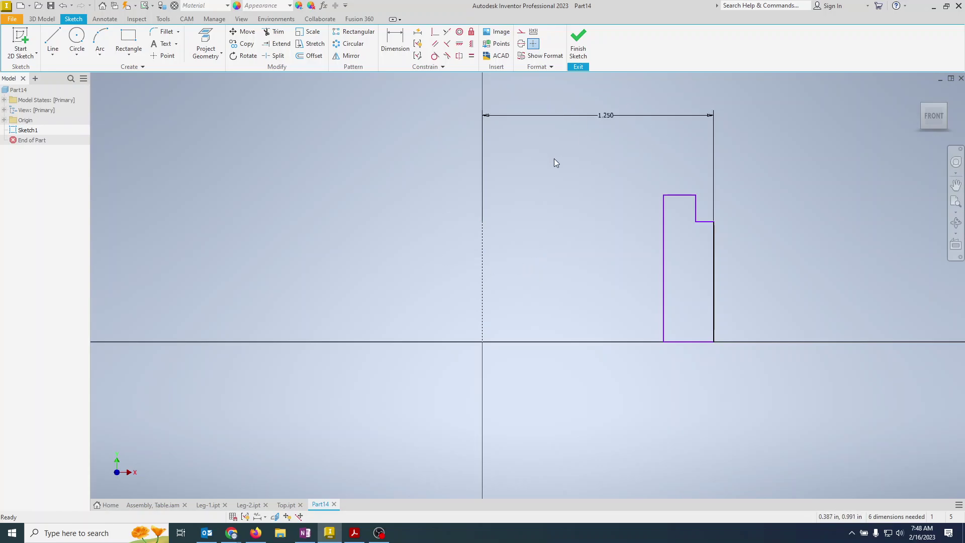
# - Consult the collar drawing in Acrobat and dimension the construction line to the profile's inner edge as 1.5/2 in
pyautogui.hotkey('alt', 'Tab')
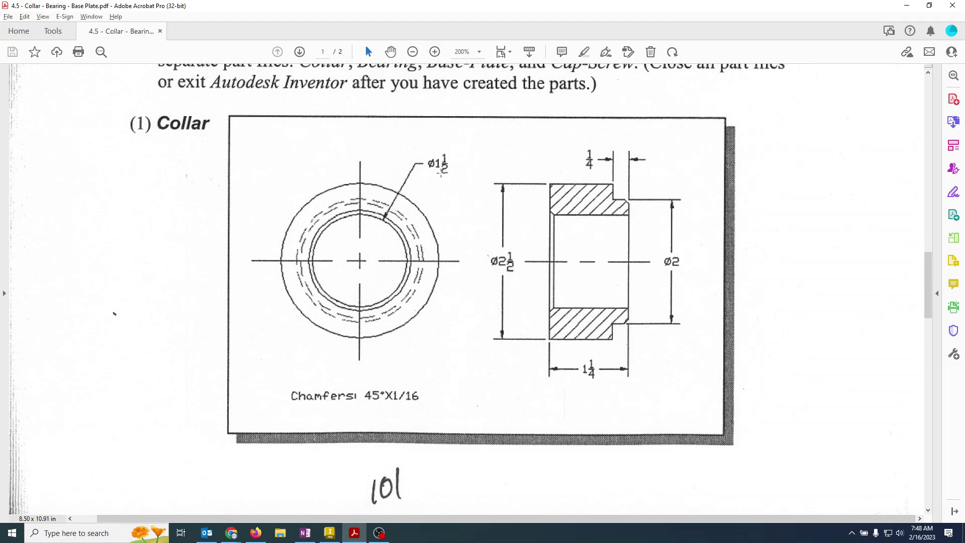
pyautogui.hotkey('alt', 'Tab')
pyautogui.press('d')
pyautogui.click(482, 248)
pyautogui.click(663, 243)
pyautogui.click(575, 234)
pyautogui.write('1.5/2')
pyautogui.press('Return')
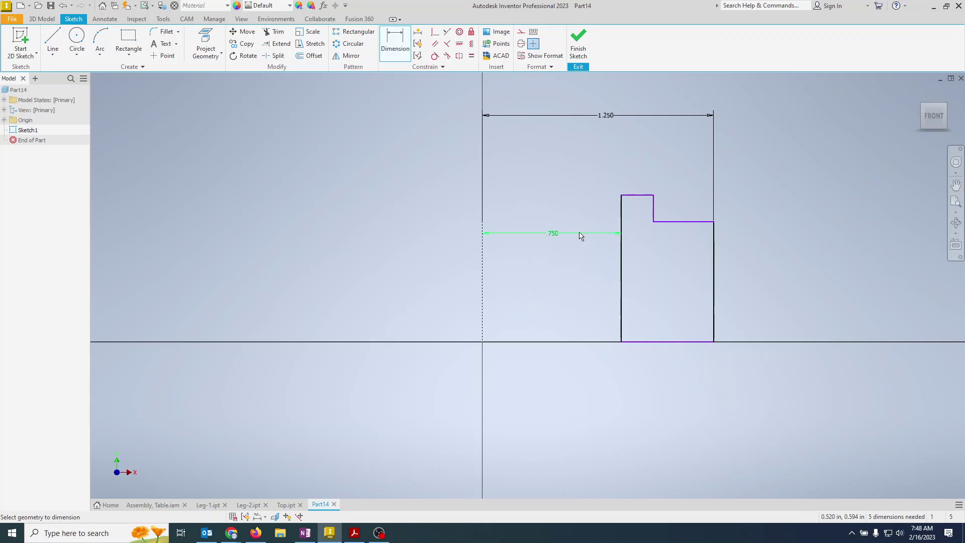
# - Consult the collar drawing in Acrobat and dimension the construction line to the short vertical step edge as 1 in
pyautogui.hotkey('alt', 'Tab')
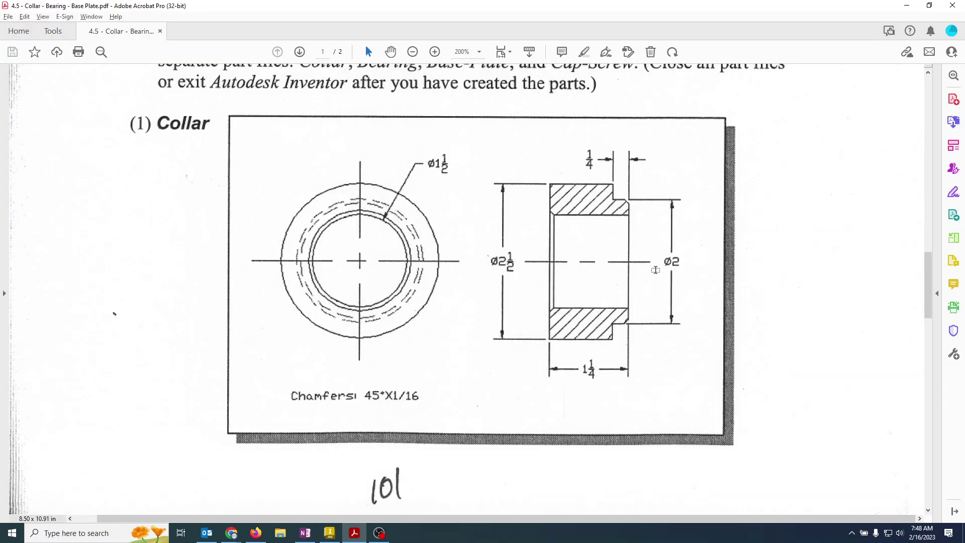
pyautogui.hotkey('alt', 'Tab')
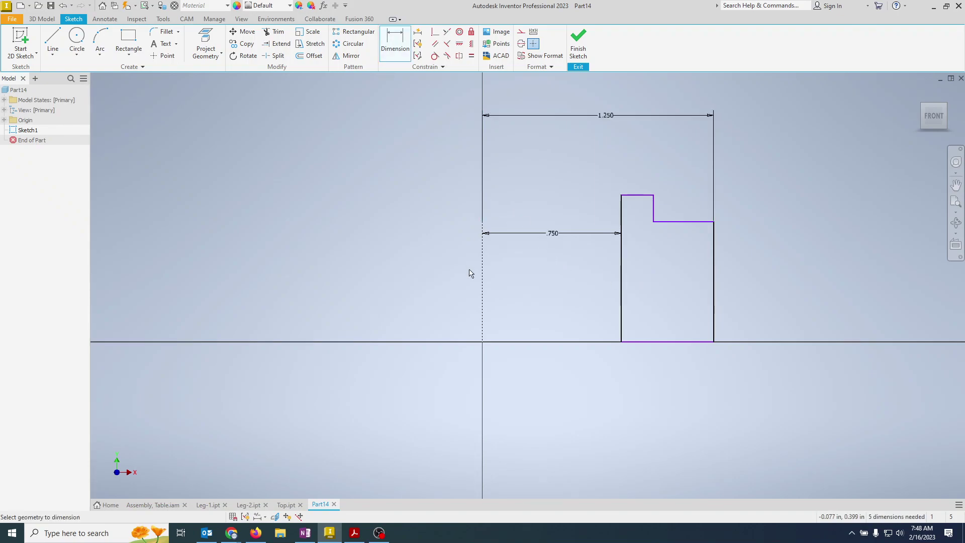
pyautogui.click(483, 276)
pyautogui.click(654, 214)
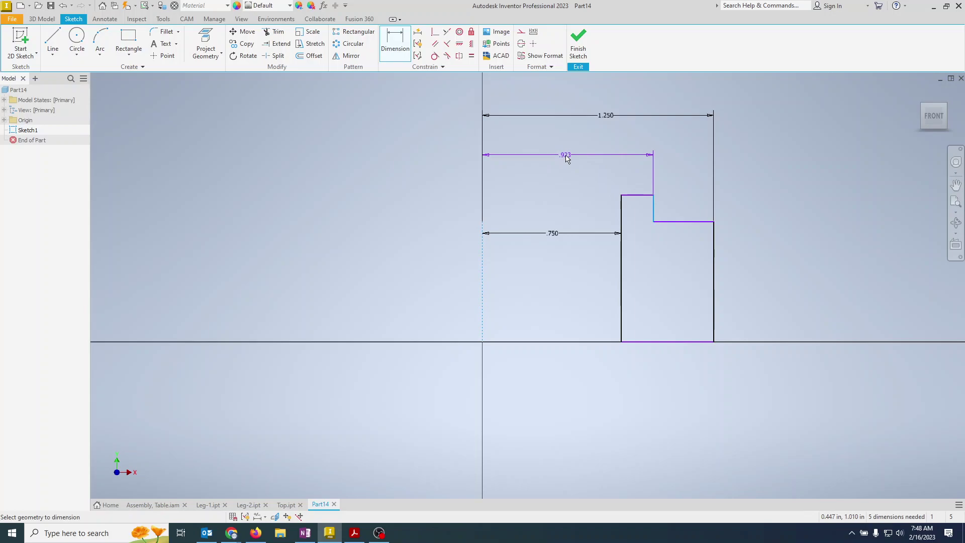
pyautogui.click(565, 157)
pyautogui.write('1')
pyautogui.press('Return')
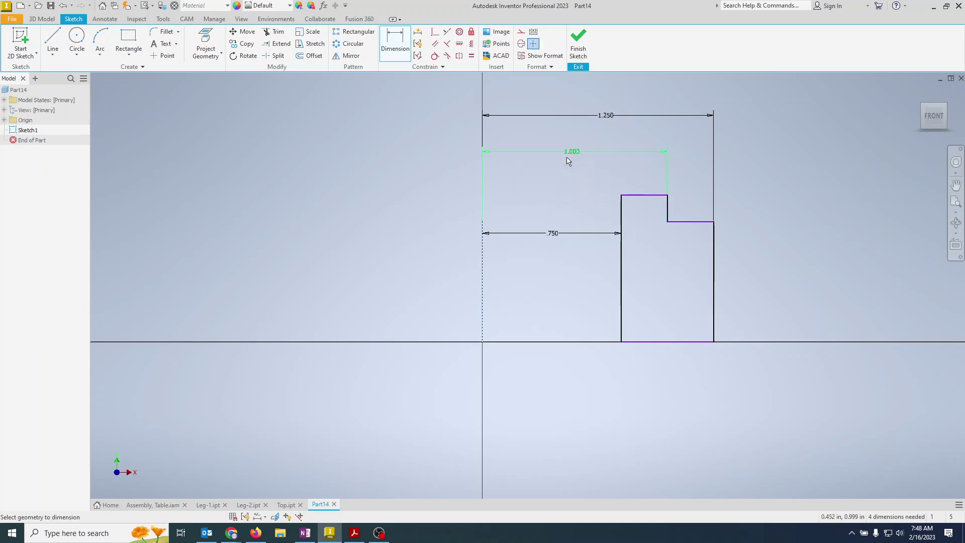
pyautogui.press('Escape')
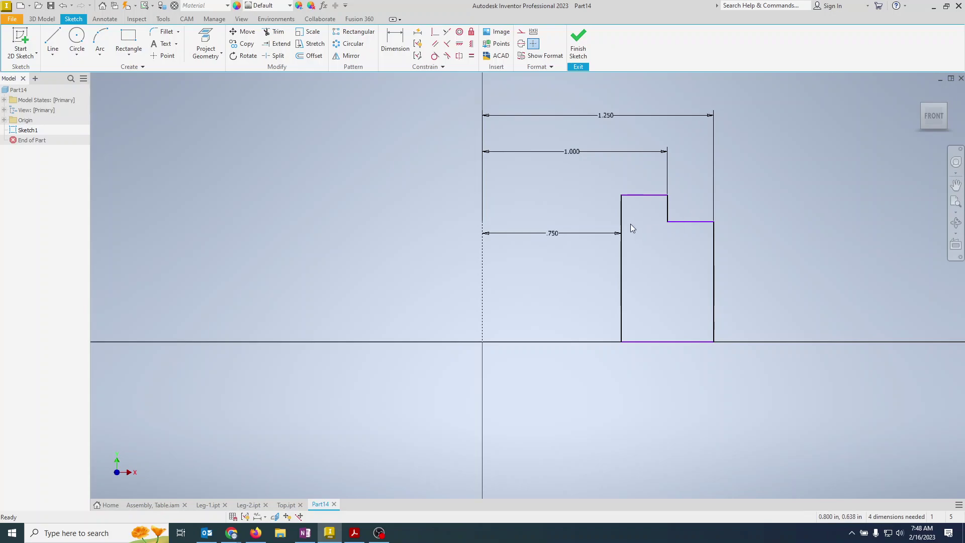
# - Test-move the profile's bottom edge upward, and align its lower inner corner with the origin using a Horizontal constraint
pyautogui.moveTo(670, 344); pyautogui.dragTo(670, 304)
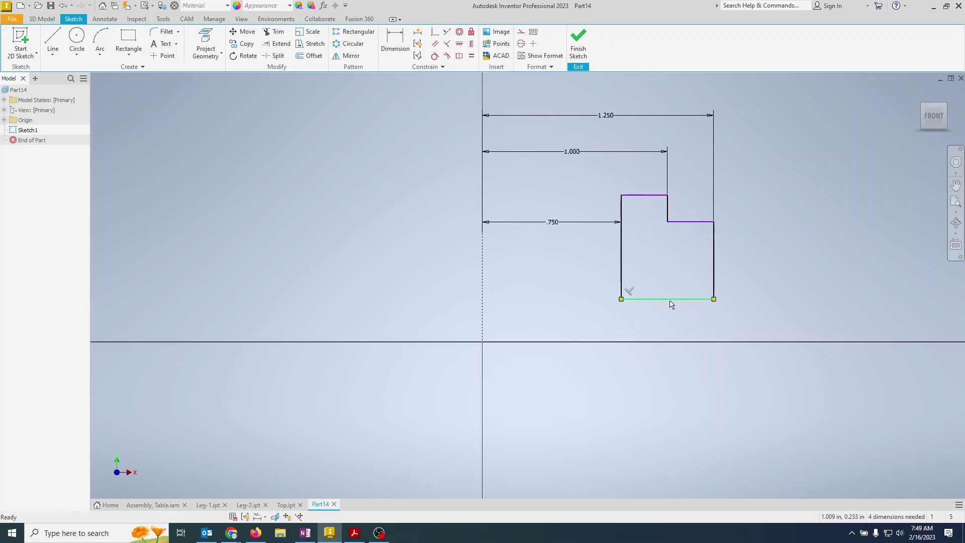
pyautogui.click(459, 44)
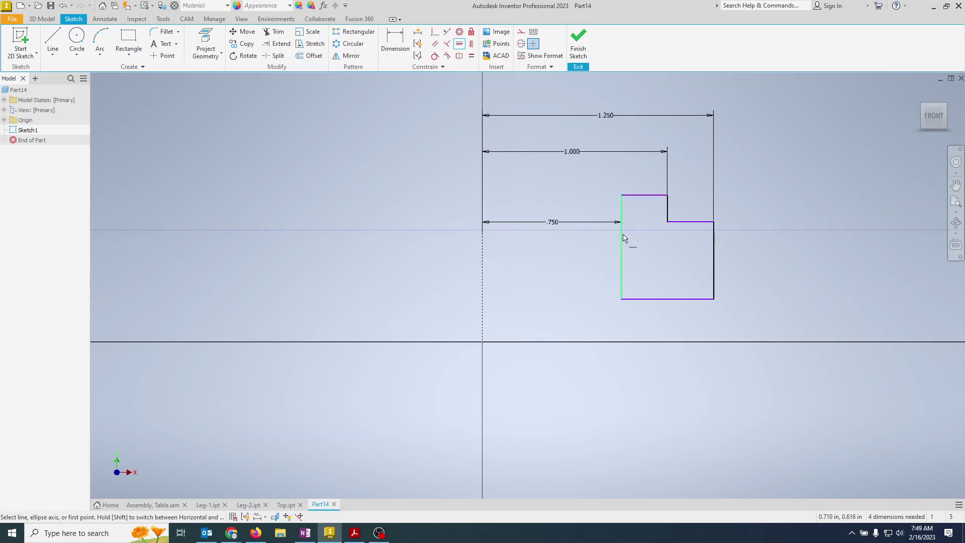
pyautogui.press('Escape')
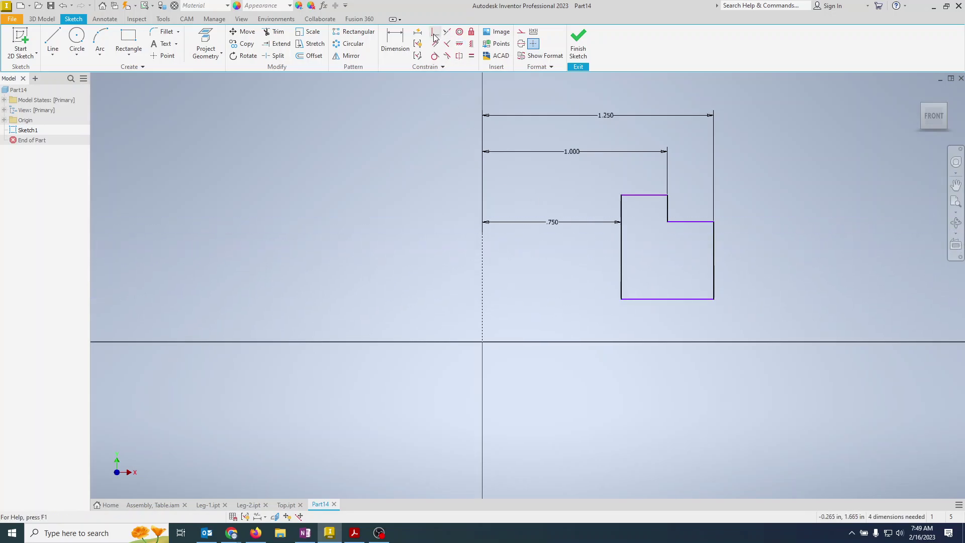
pyautogui.click(459, 44)
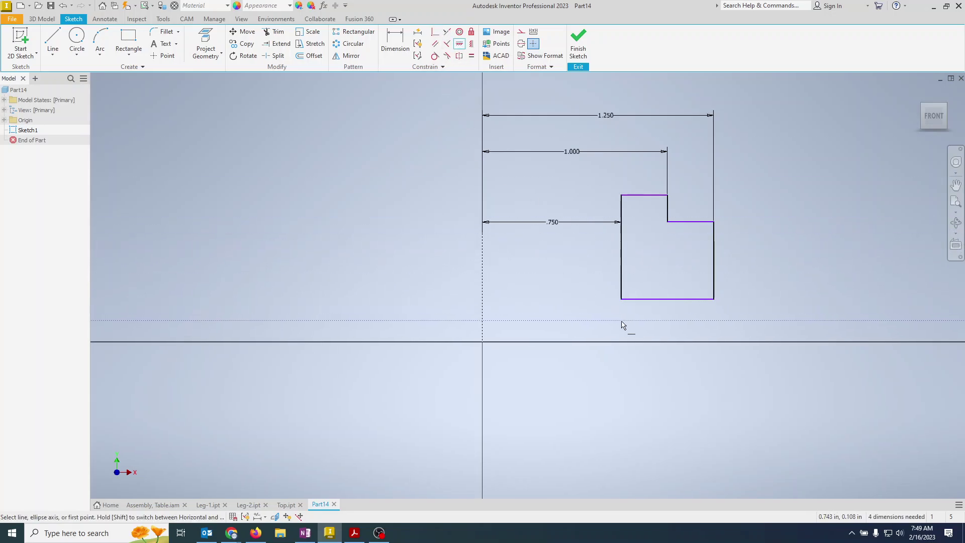
pyautogui.click(622, 300)
pyautogui.click(483, 342)
pyautogui.press('Escape')
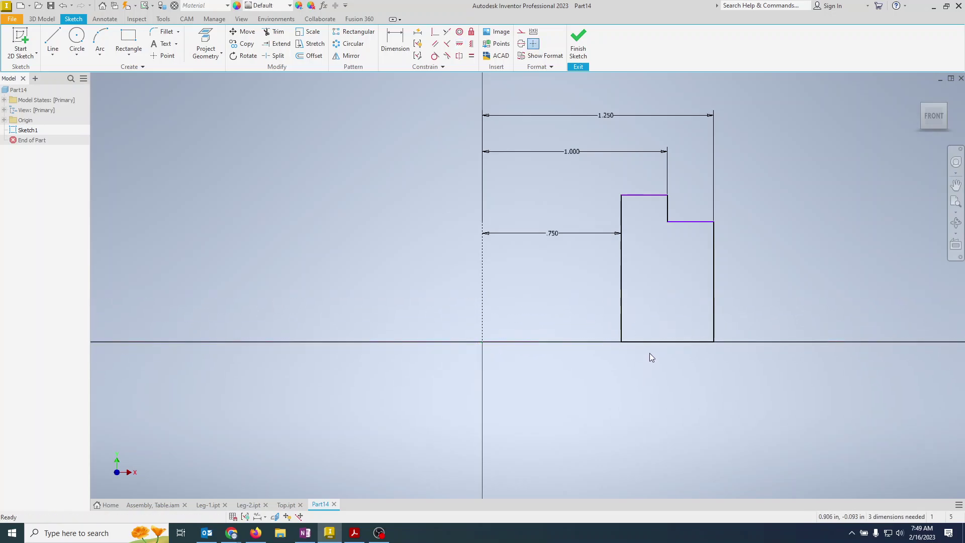
# - Consult the collar drawing in Acrobat and dimension the height of the profile's outer vertical edge as 1.25 in
pyautogui.hotkey('alt', 'Tab')
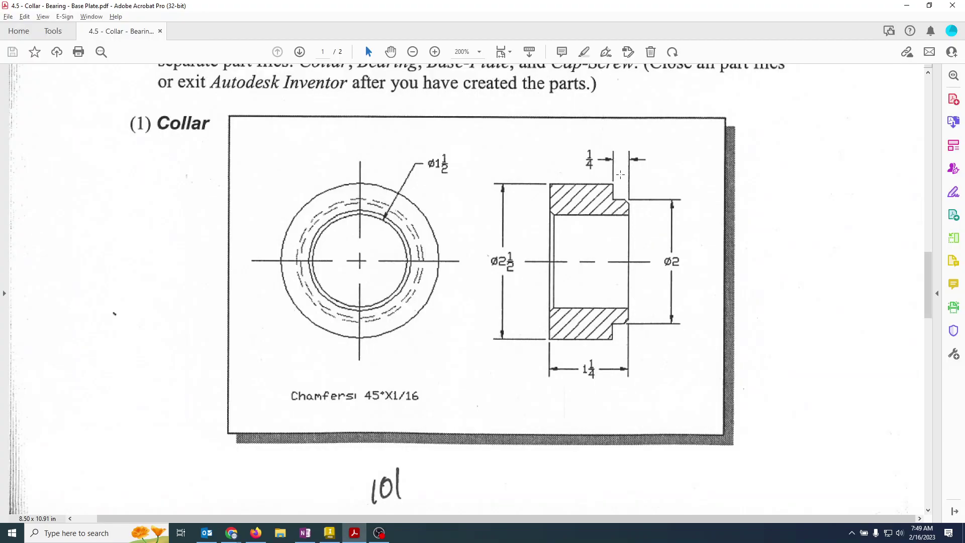
pyautogui.hotkey('alt', 'Tab')
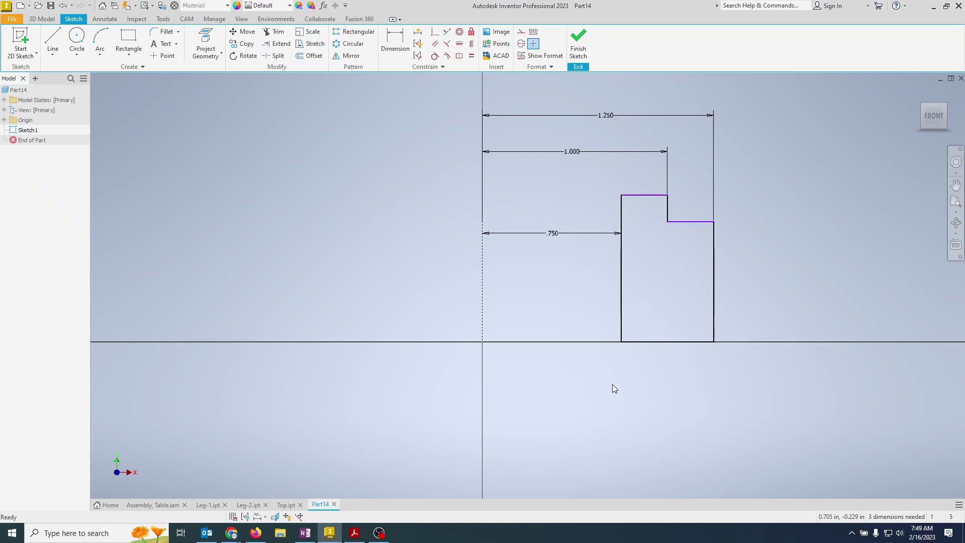
pyautogui.press('d')
pyautogui.click(714, 308)
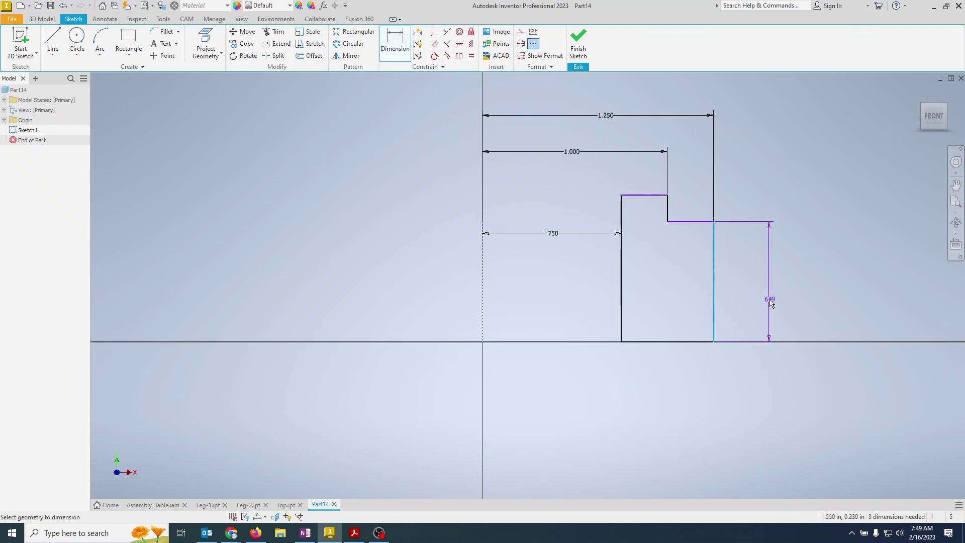
pyautogui.click(769, 289)
pyautogui.write('1.25')
pyautogui.press('Return')
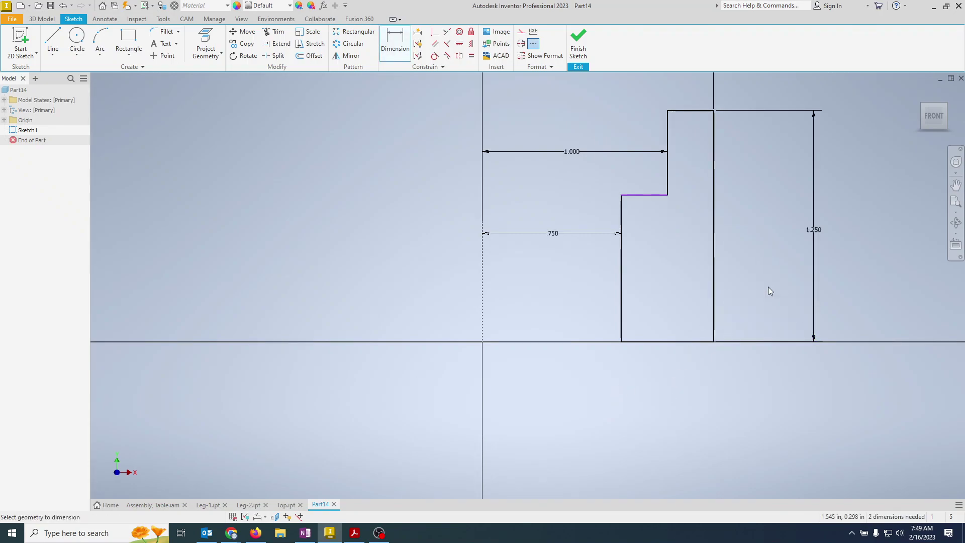
# - Move the profile's inner horizontal edge above the outer one and dimension the short vertical step between them as .25 in
pyautogui.press('Escape')
pyautogui.scroll(-5, 642, 201)
pyautogui.moveTo(602, 261); pyautogui.dragTo(605, 211)
pyautogui.press('Escape')
pyautogui.press('d')
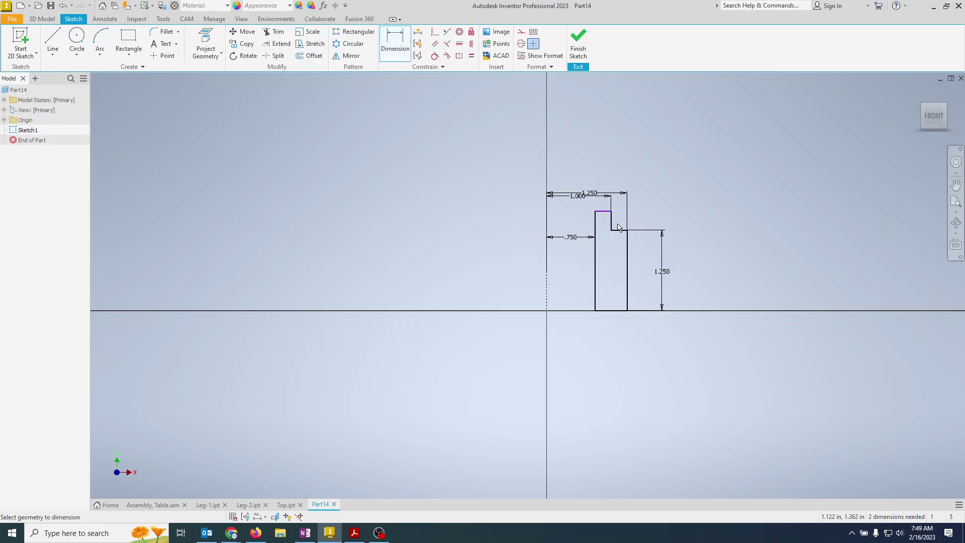
pyautogui.click(612, 221)
pyautogui.click(643, 219)
pyautogui.write('.25')
pyautogui.press('Return')
pyautogui.press('Escape')
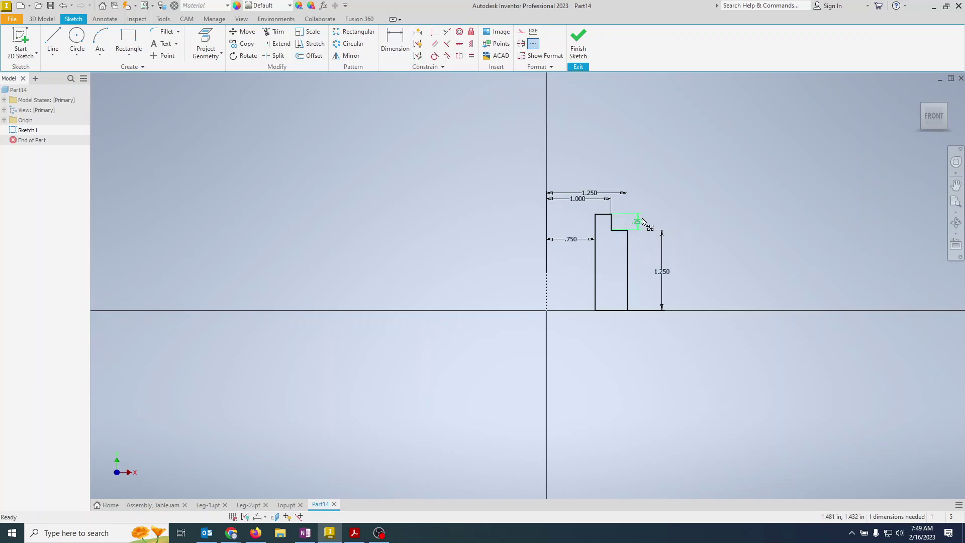
# - Compare the sketch dimensions with the collar drawing in Acrobat, and finish the sketch in Inventor
pyautogui.hotkey('alt', 'Tab')
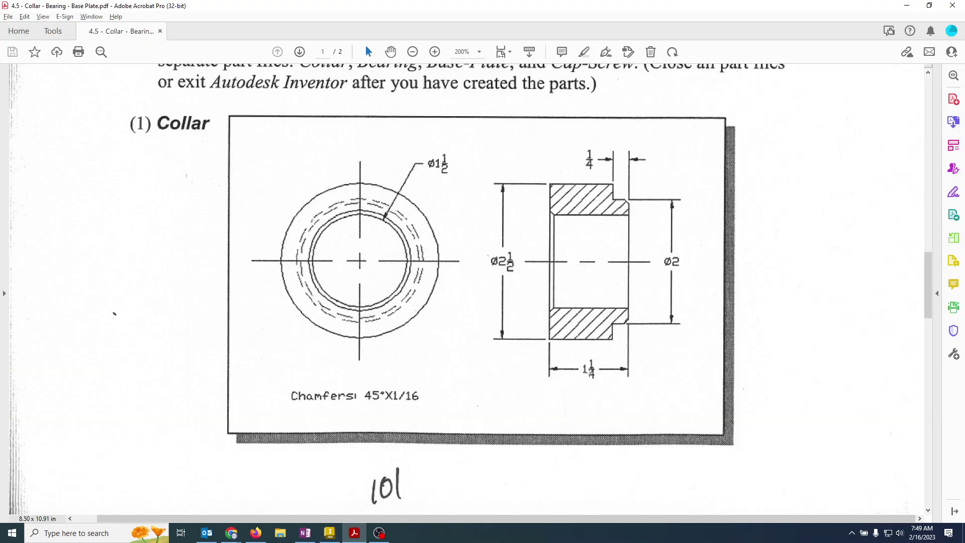
pyautogui.hotkey('alt', 'Tab')
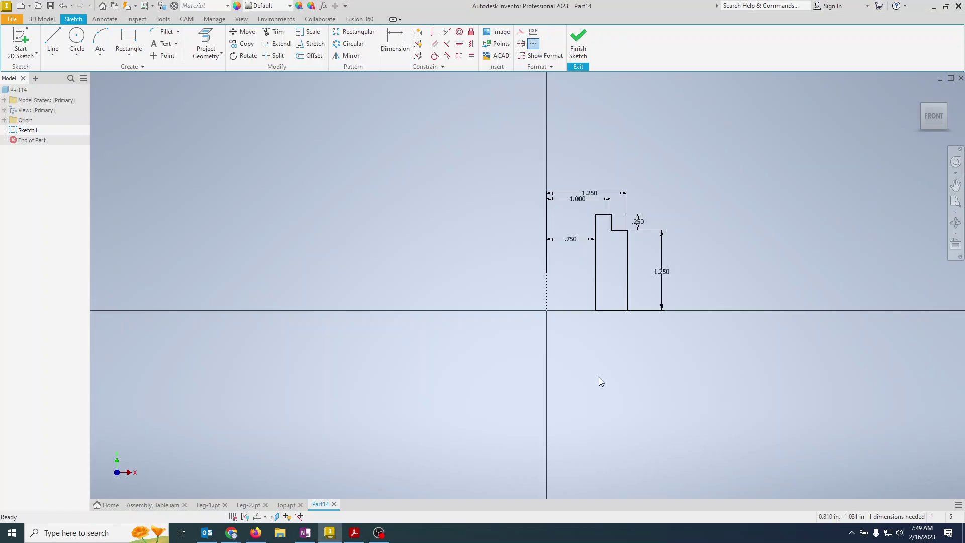
pyautogui.hotkey('alt', 'Tab')
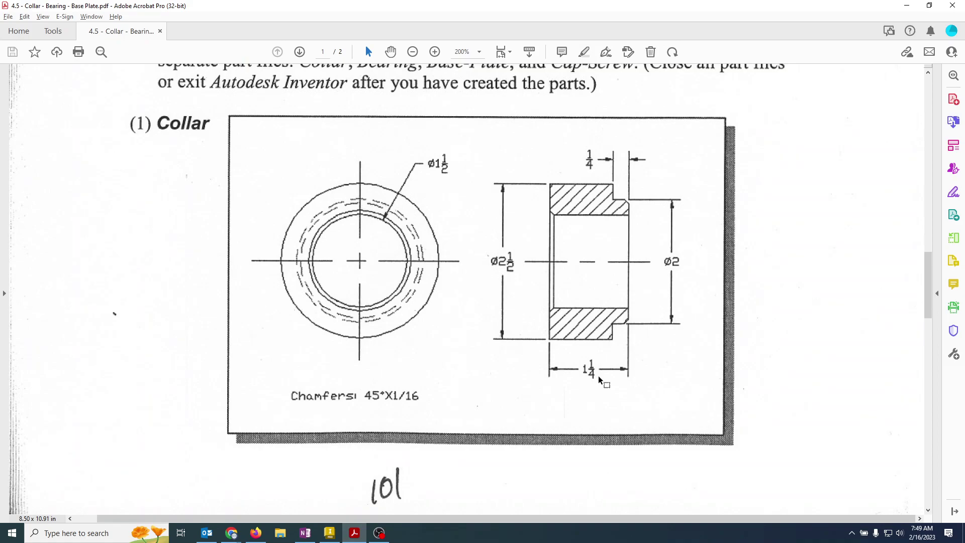
pyautogui.hotkey('alt', 'Tab')
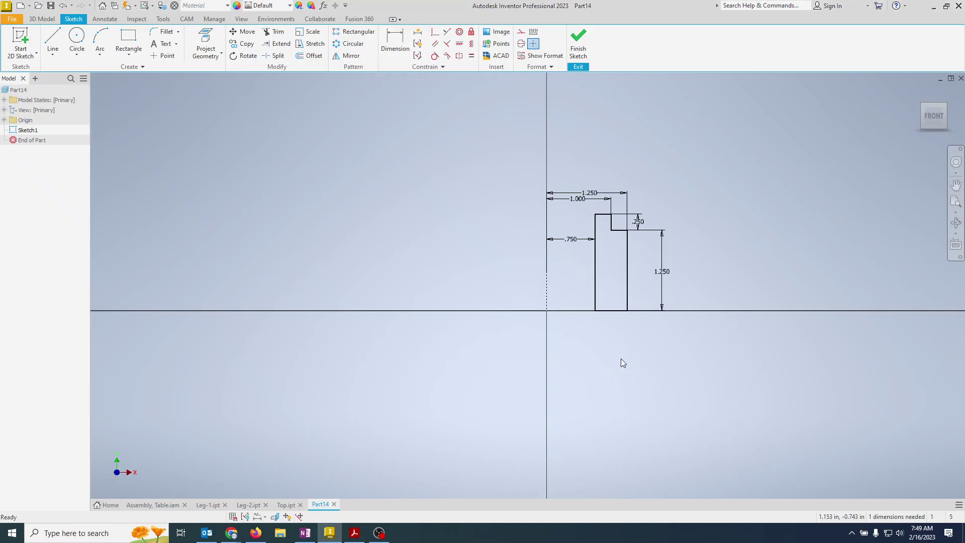
pyautogui.click(578, 42)
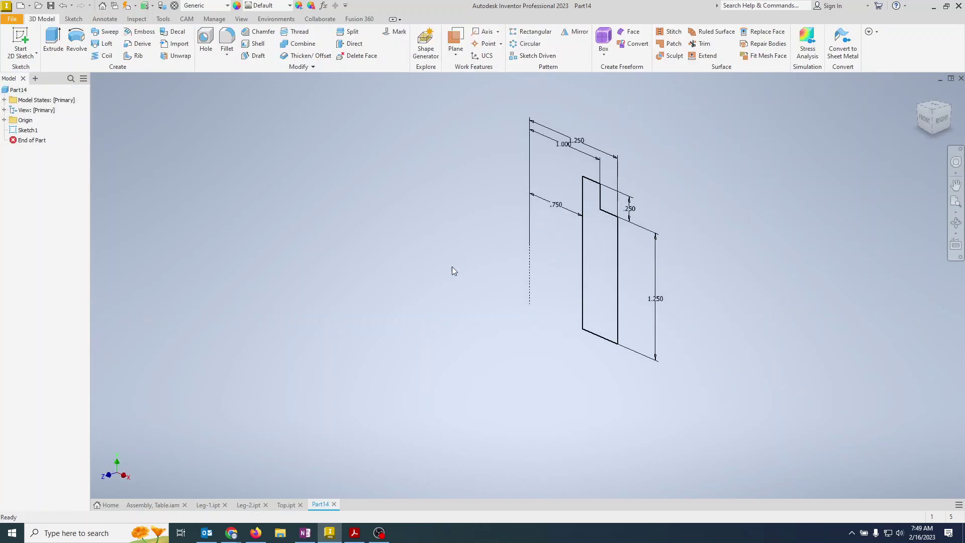
# - Revolve the stepped profile a full 360 degrees around the construction line as a new solid
pyautogui.click(76, 40)
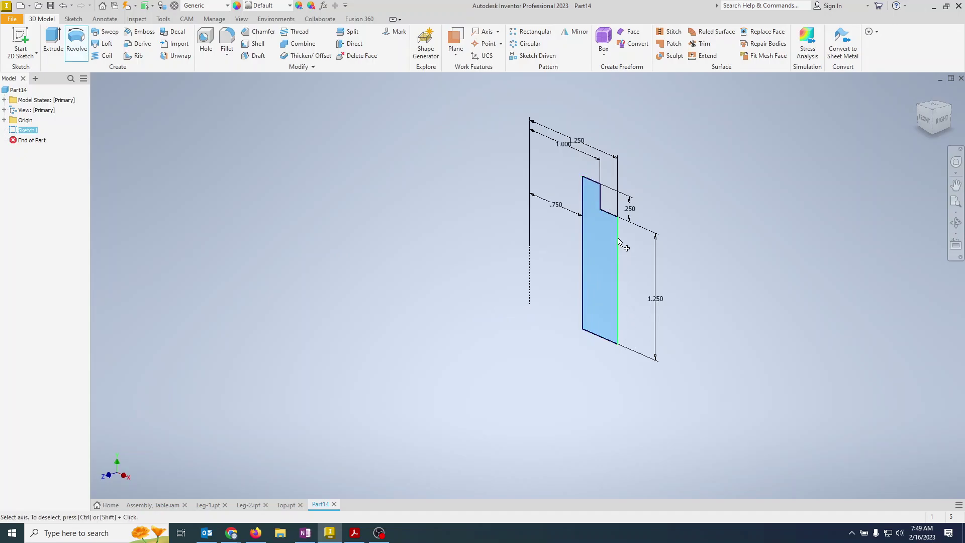
pyautogui.click(531, 277)
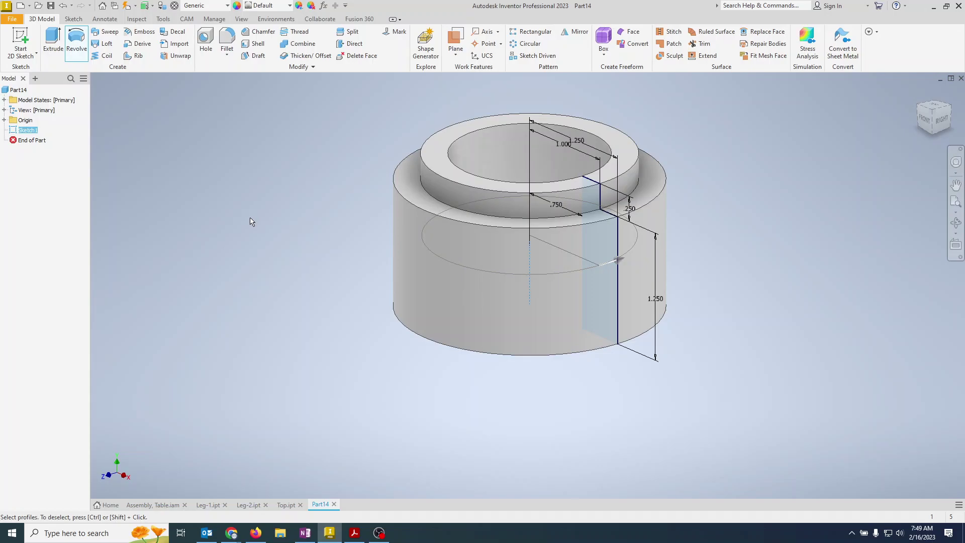
pyautogui.moveTo(251, 222)
pyautogui.keyDown('shift'); pyautogui.mouseDown(button='middle')
pyautogui.moveTo(257, 251)
pyautogui.moveTo(240, 228)
pyautogui.mouseUp(button='middle'); pyautogui.keyUp('shift')
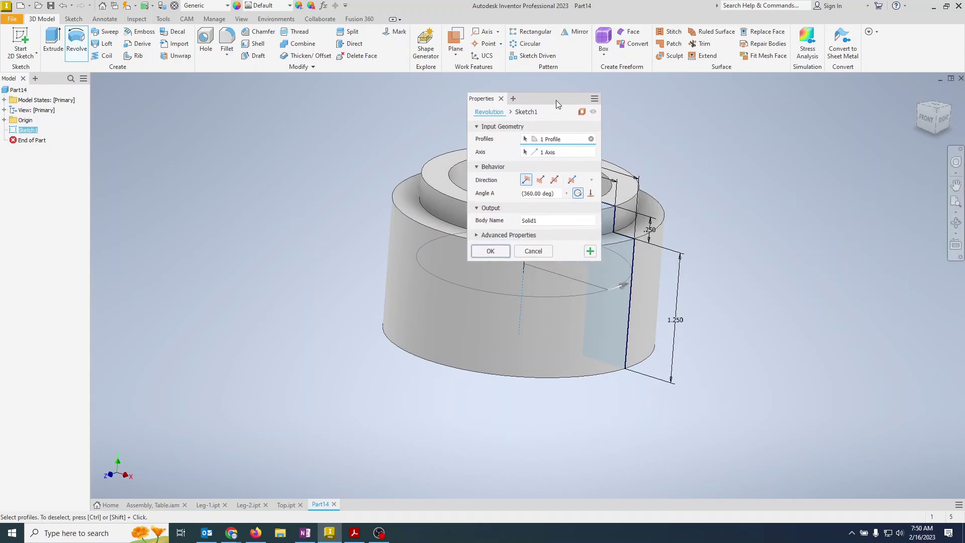
pyautogui.moveTo(557, 102); pyautogui.dragTo(838, 204)
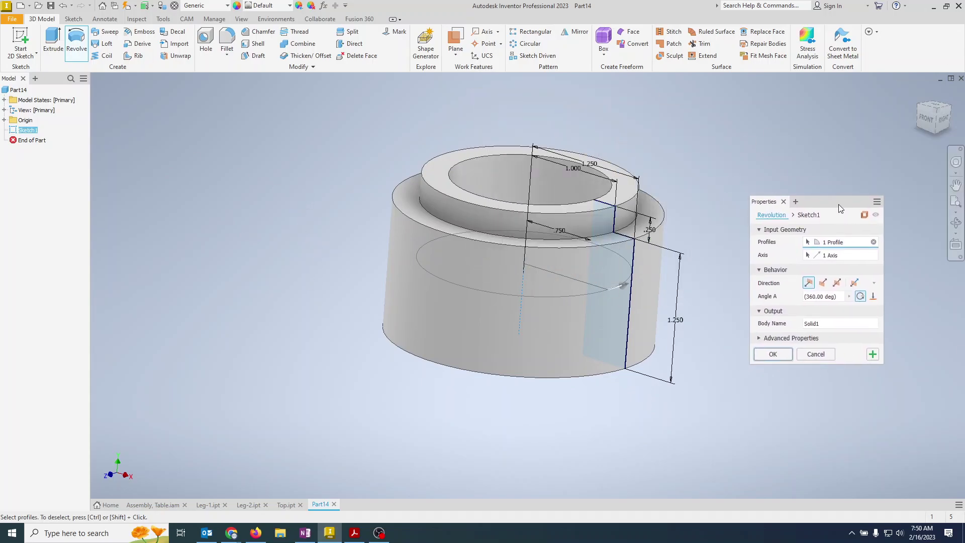
pyautogui.click(771, 352)
pyautogui.moveTo(727, 362)
pyautogui.keyDown('shift'); pyautogui.mouseDown(button='middle')
pyautogui.moveTo(716, 364)
pyautogui.moveTo(694, 420)
pyautogui.moveTo(698, 379)
pyautogui.moveTo(732, 346)
pyautogui.moveTo(772, 371)
pyautogui.moveTo(758, 363)
pyautogui.mouseUp(button='middle'); pyautogui.keyUp('shift')
# - Switch to Acrobat and check the collar drawing for the chamfer specification
pyautogui.hotkey('alt', 'Tab')
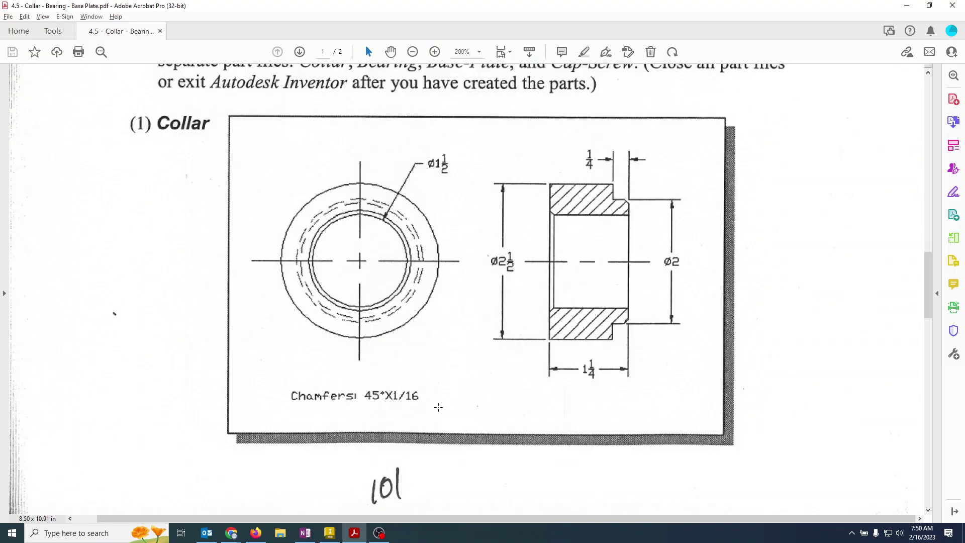